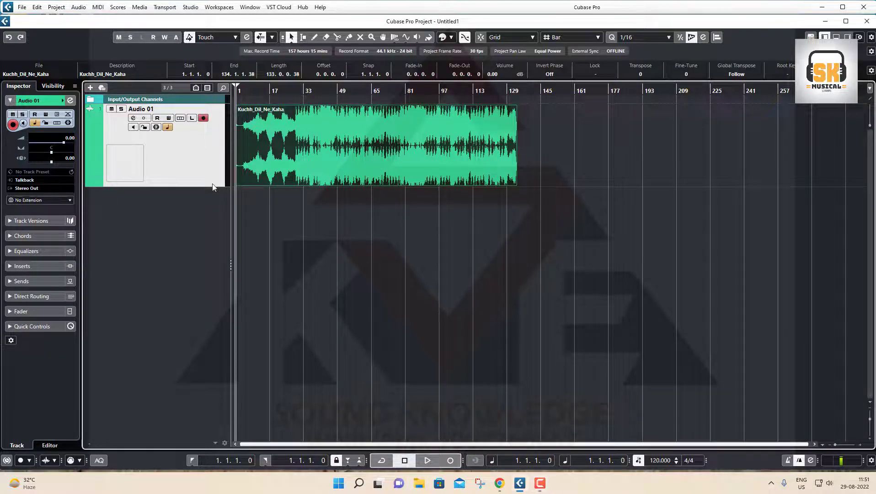
Step: Increase the height of the Audio 01 track and clear the event selection
drag(213, 187, 210, 236)
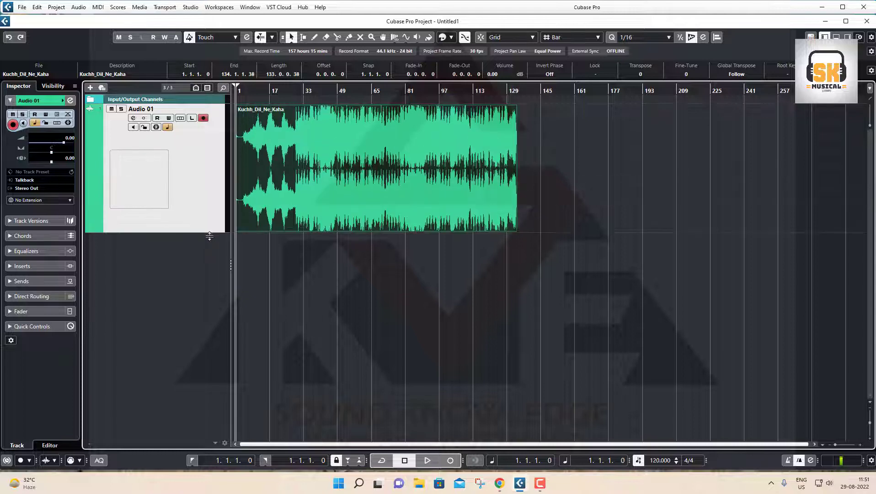
click(351, 297)
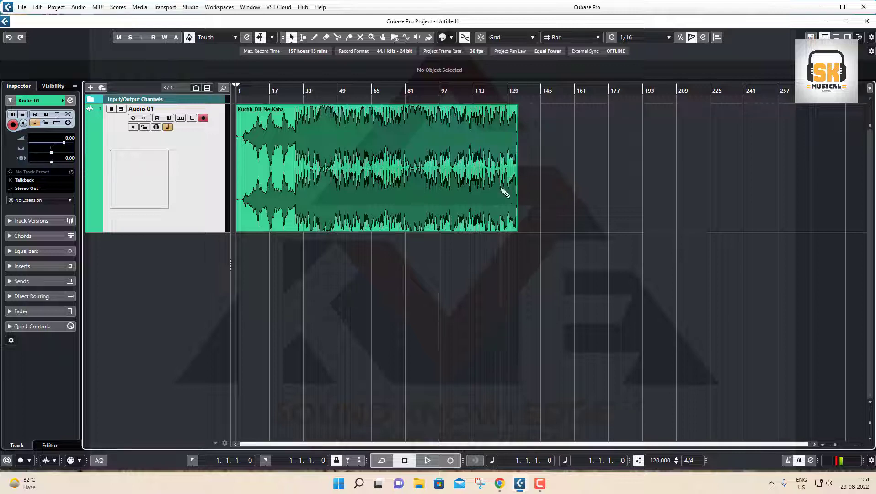
mouse_move(527, 156)
mouse_down()
mouse_move(539, 161)
mouse_move(566, 143)
mouse_up()
mouse_move(548, 203)
mouse_down()
mouse_move(550, 192)
mouse_move(569, 201)
mouse_move(540, 183)
mouse_move(555, 215)
mouse_up()
Step: Add one sampler track named 123 below the Audio 01 track
right_click(152, 254)
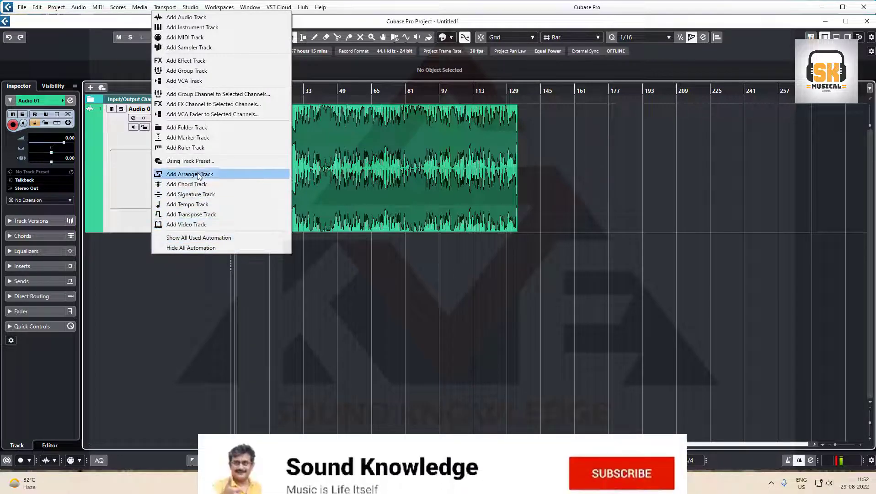
right_click(163, 350)
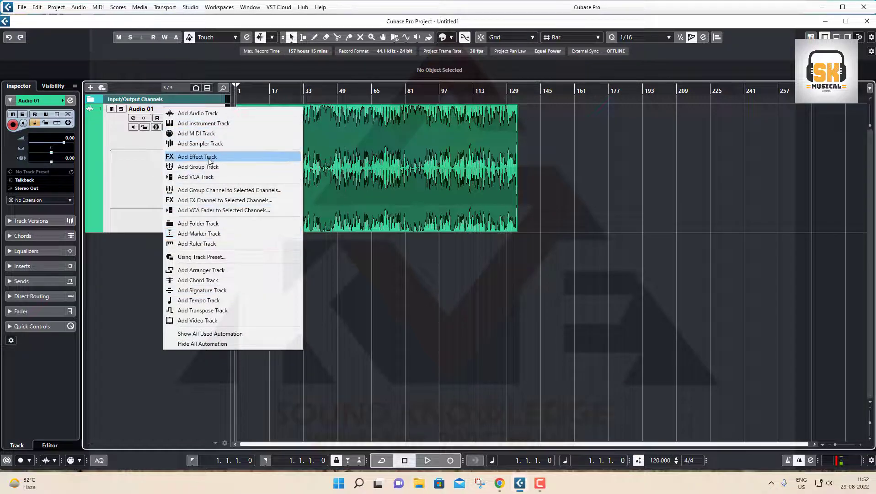
click(204, 145)
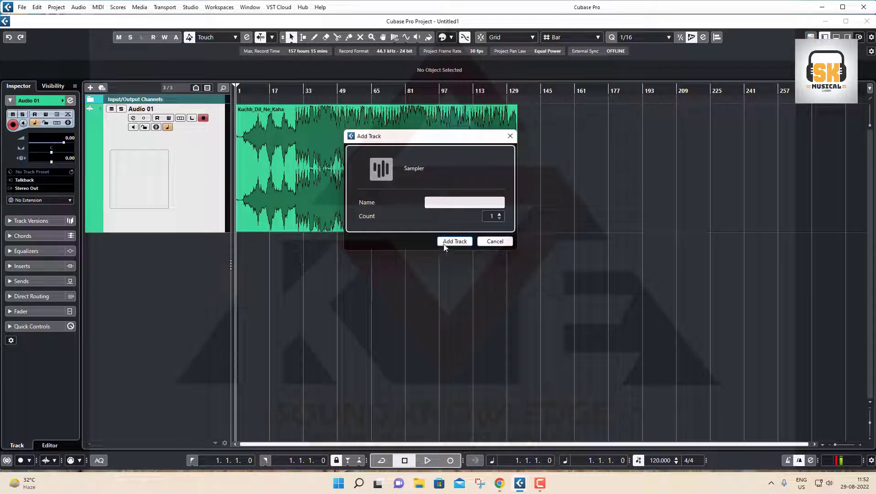
text(123)
click(447, 240)
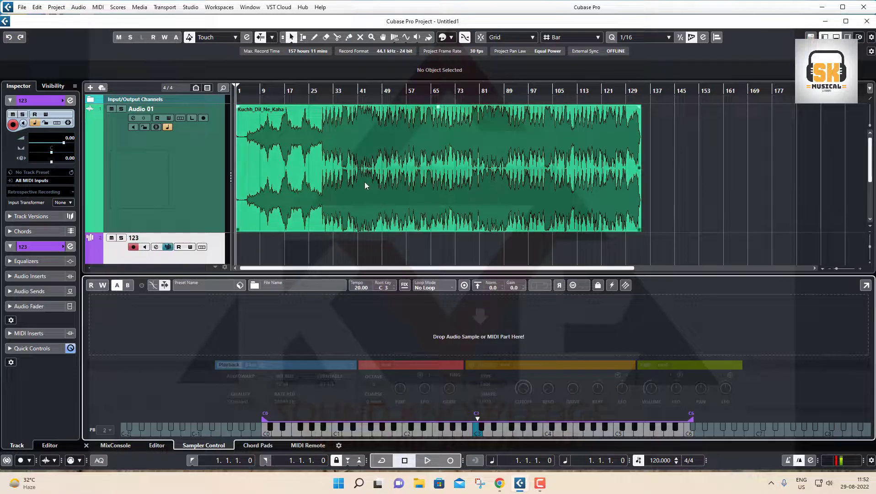
Step: Load the Kuchh_Dil_Ne_Kaha audio event into the sampler track and turn on slice playback
drag(364, 185, 363, 325)
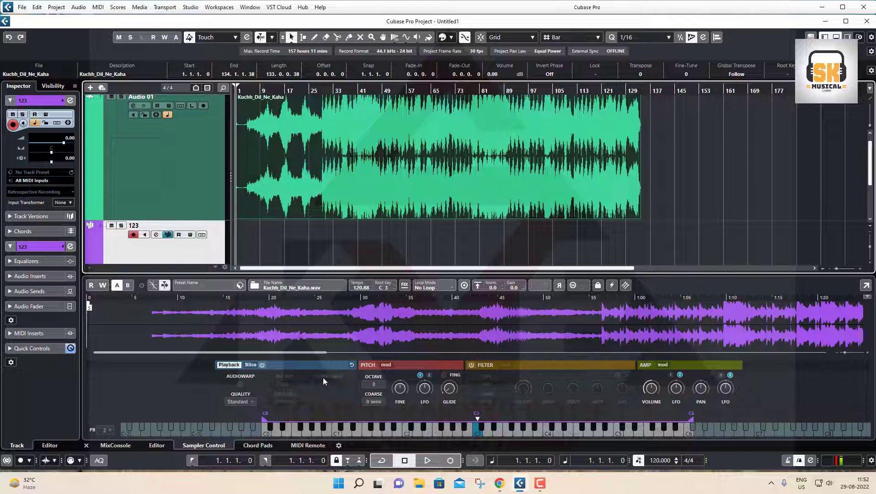
click(251, 365)
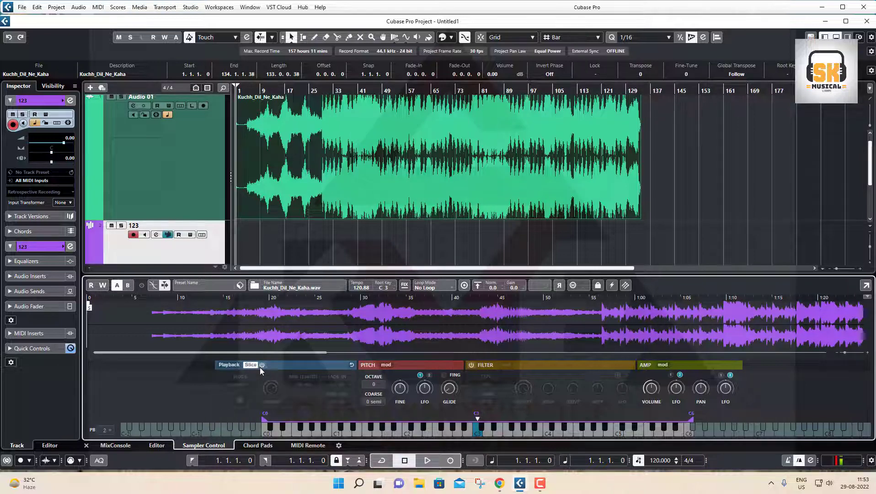
click(262, 365)
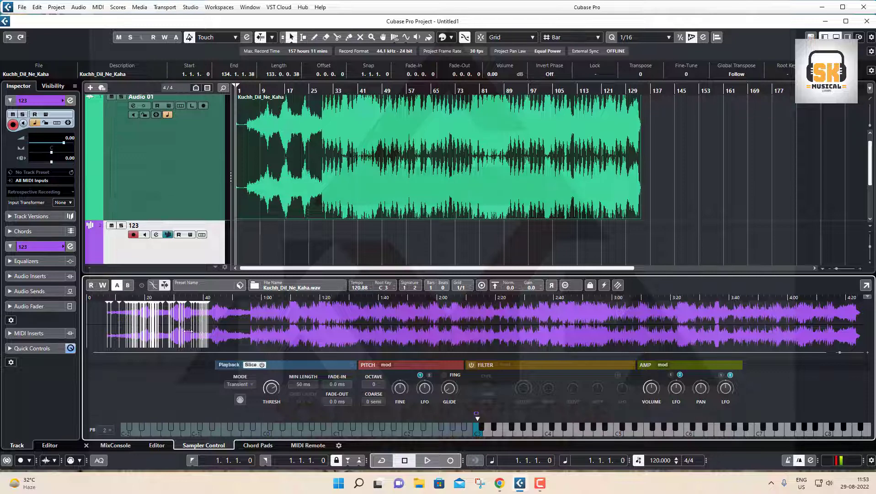
Step: Remove the sampler track 123 and hide the lower zone of the project window
right_click(174, 252)
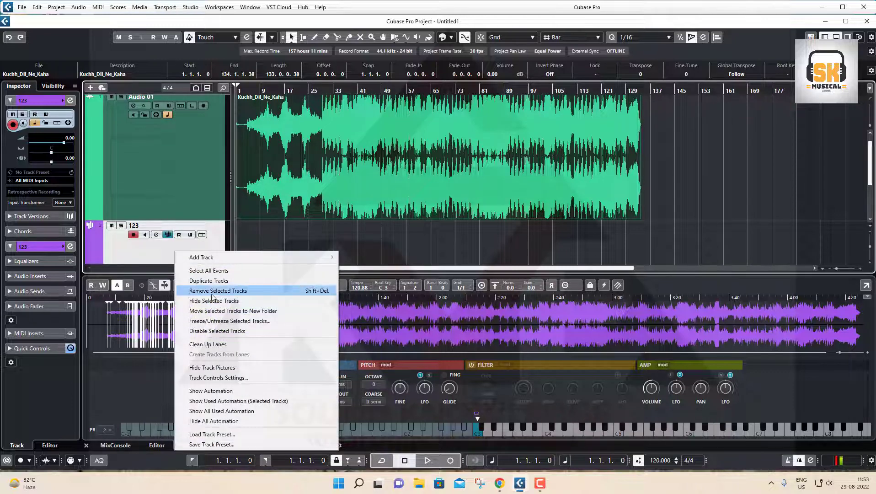
click(211, 292)
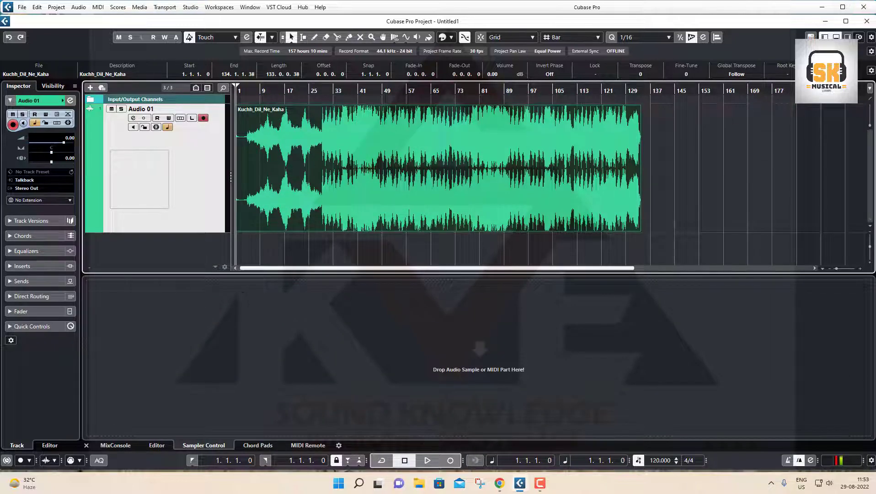
click(836, 37)
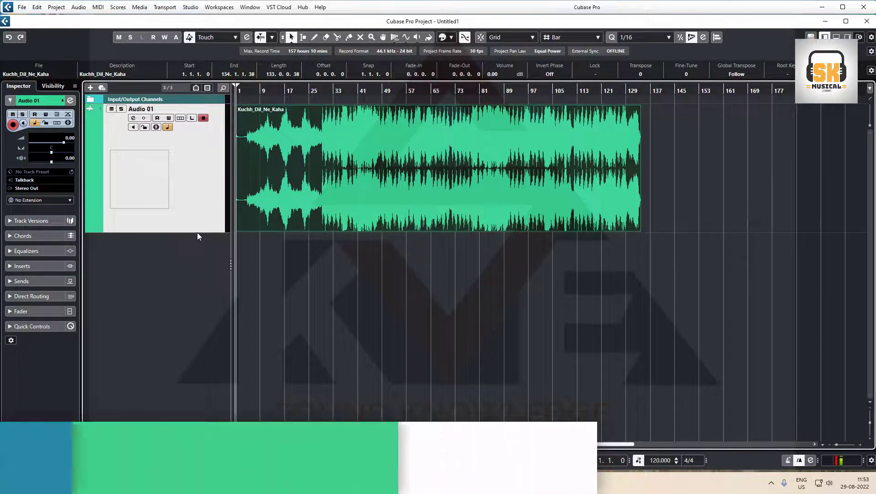
Step: Reduce the Audio 01 track's height, then add a chord track filled with chords extracted from the Kuchh_Dil_Ne_Kaha audio event
drag(197, 232, 197, 179)
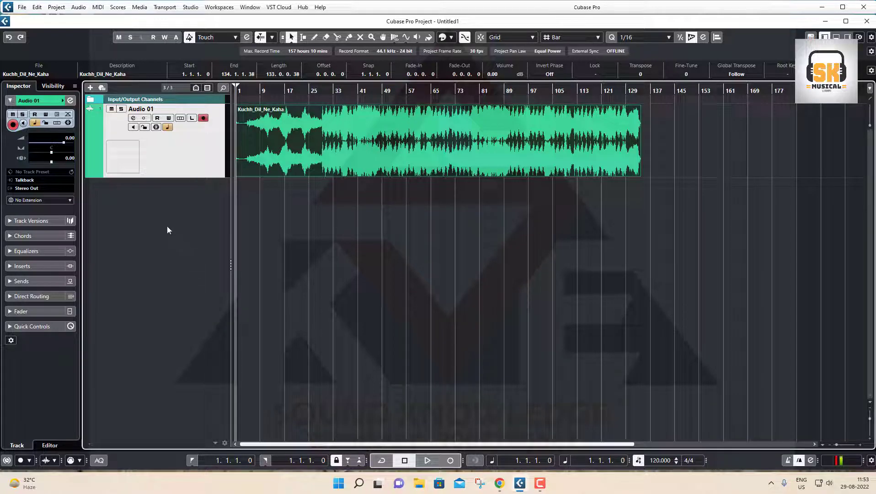
right_click(143, 199)
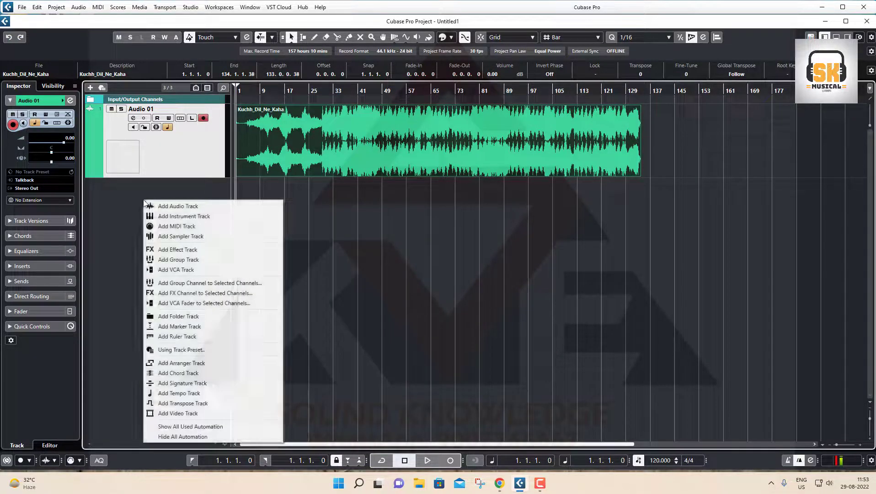
click(178, 373)
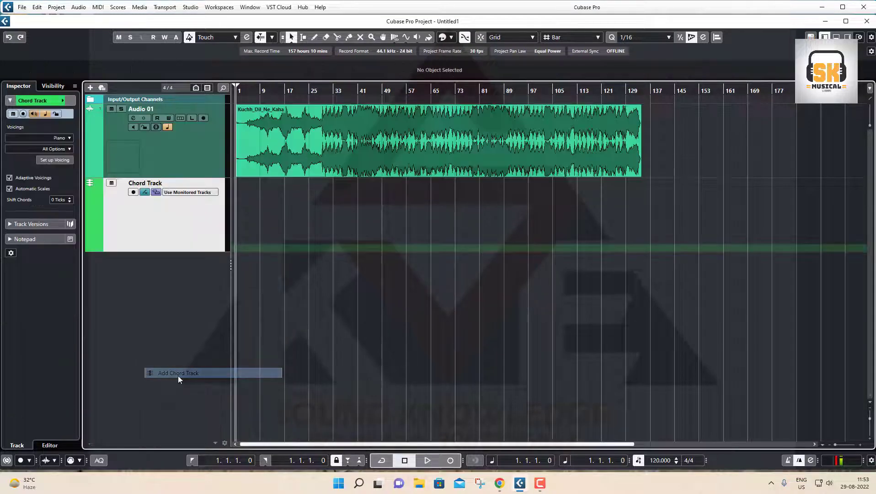
drag(320, 152, 319, 203)
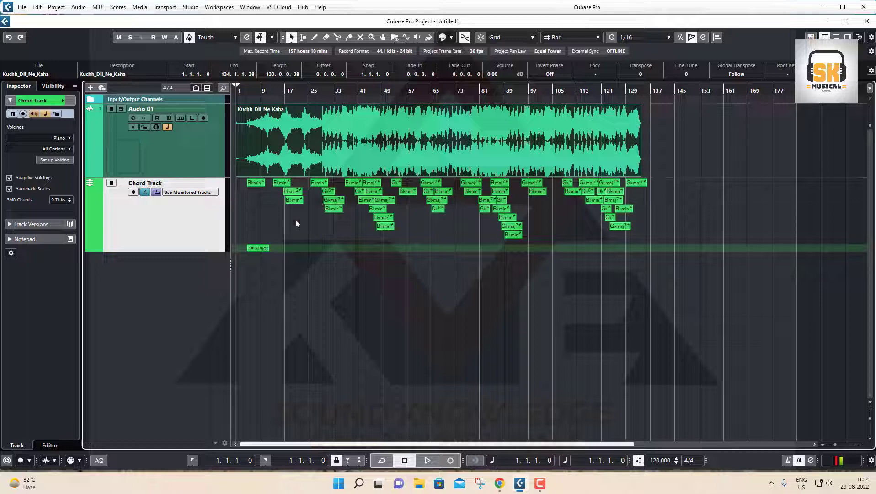
Step: Add one MIDI track named 123 below the chord track
right_click(139, 306)
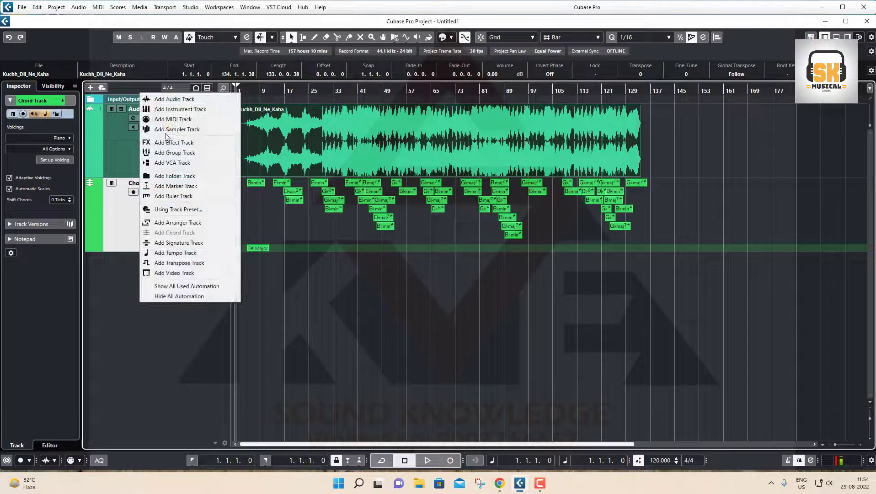
click(170, 121)
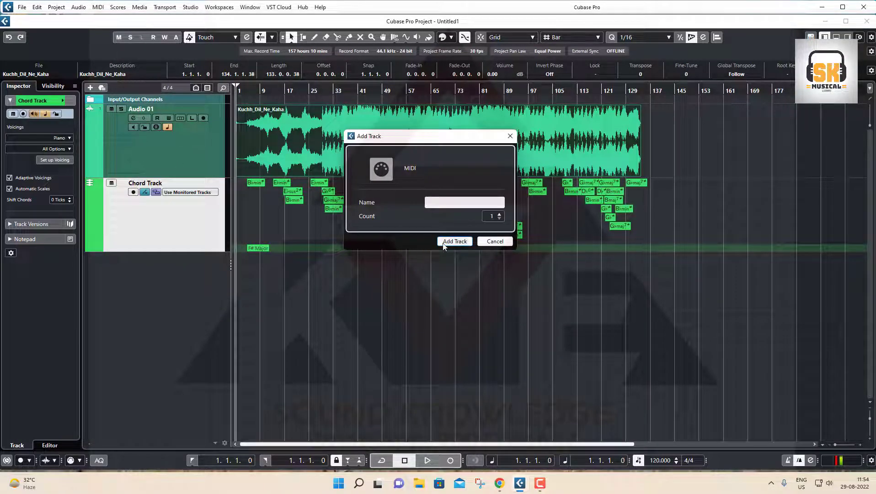
text(123)
click(443, 242)
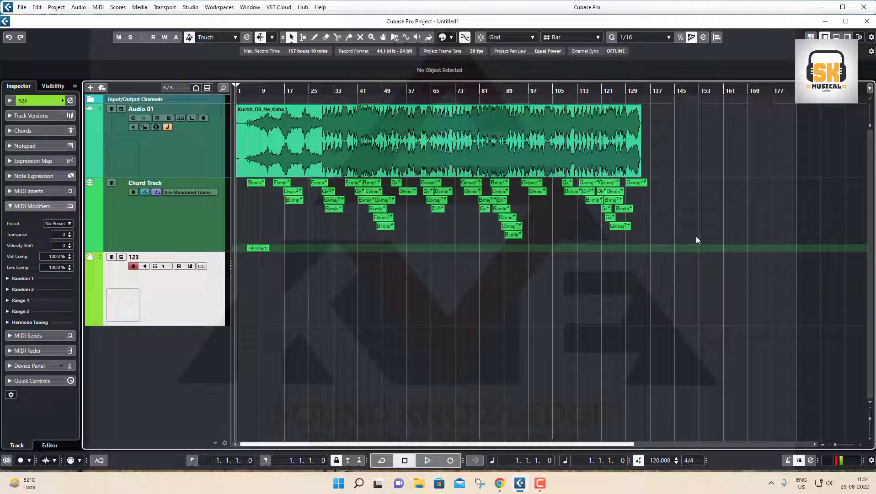
Step: Select all chord events on the chord track and place them as MIDI parts on track 123
drag(696, 237, 649, 245)
click(240, 193)
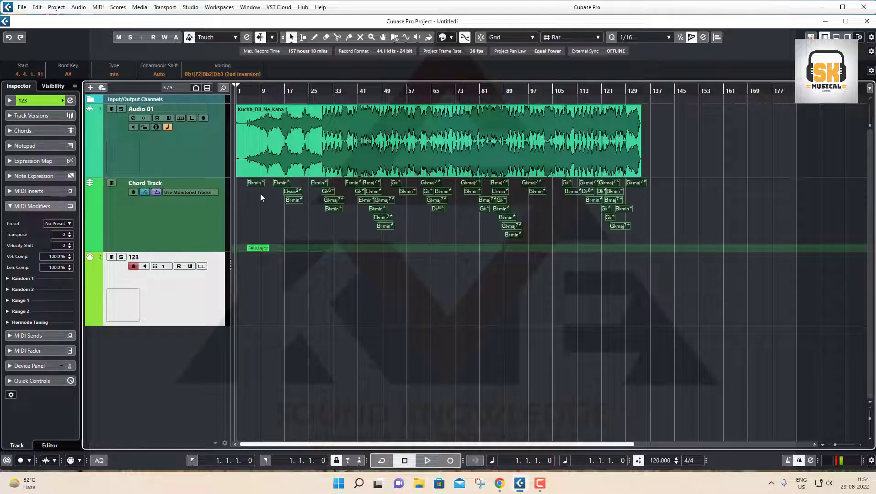
drag(255, 183, 250, 260)
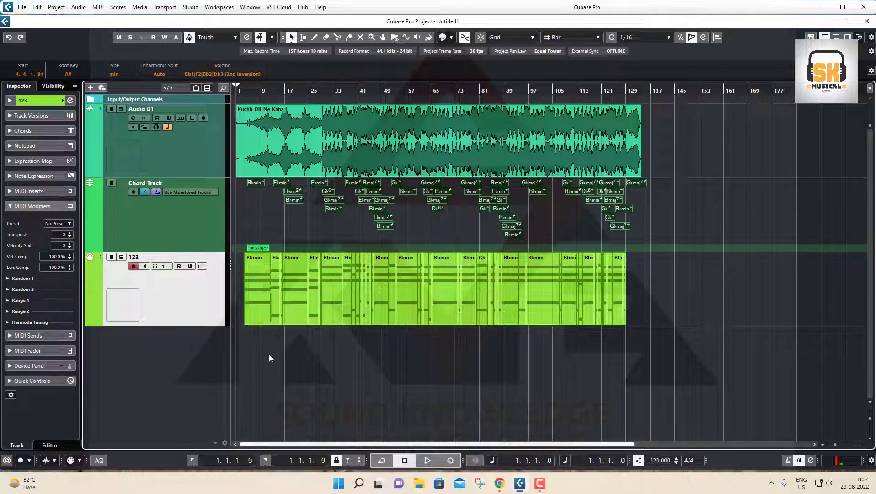
Step: Examine the chord parts on MIDI track 123 up close and across the whole song
drag(248, 91, 217, 129)
click(372, 283)
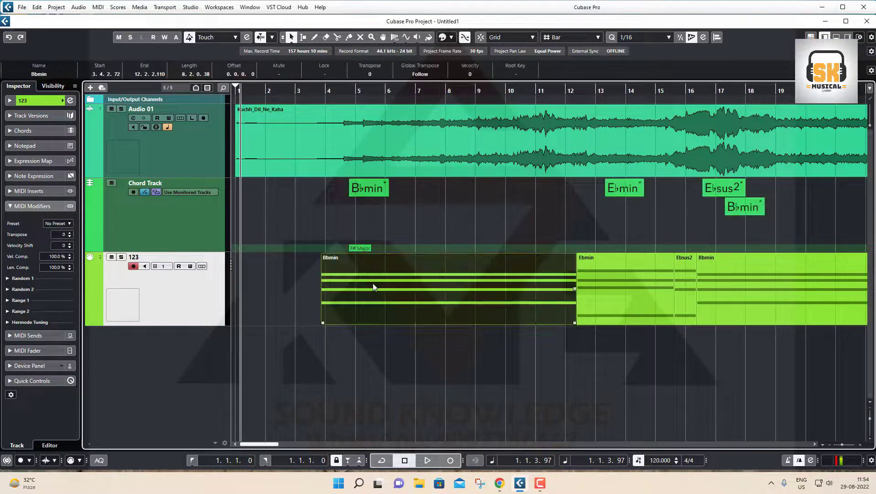
click(376, 351)
click(385, 296)
key(g)
key(g)
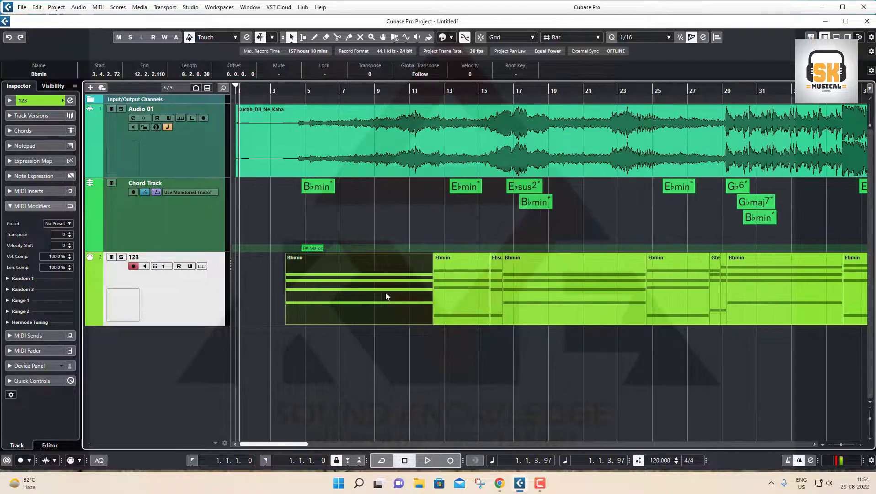
key(g)
key(g)
key(g)
key(g)
key(g)
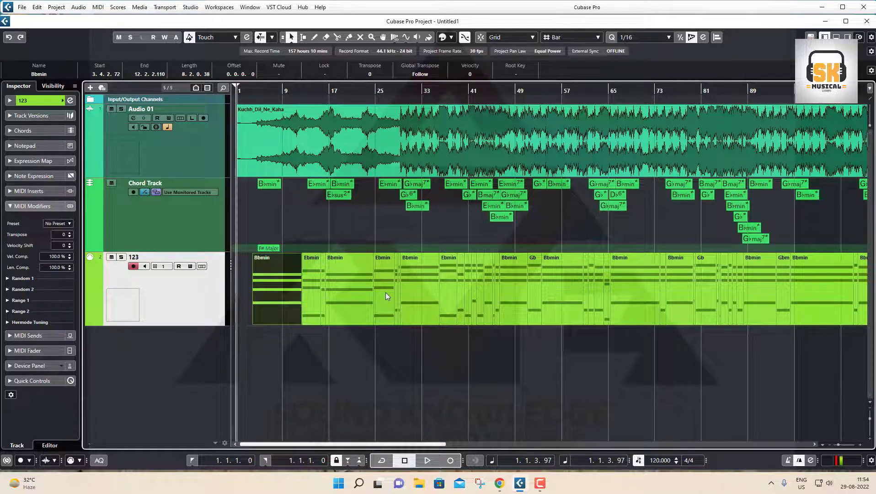
click(376, 371)
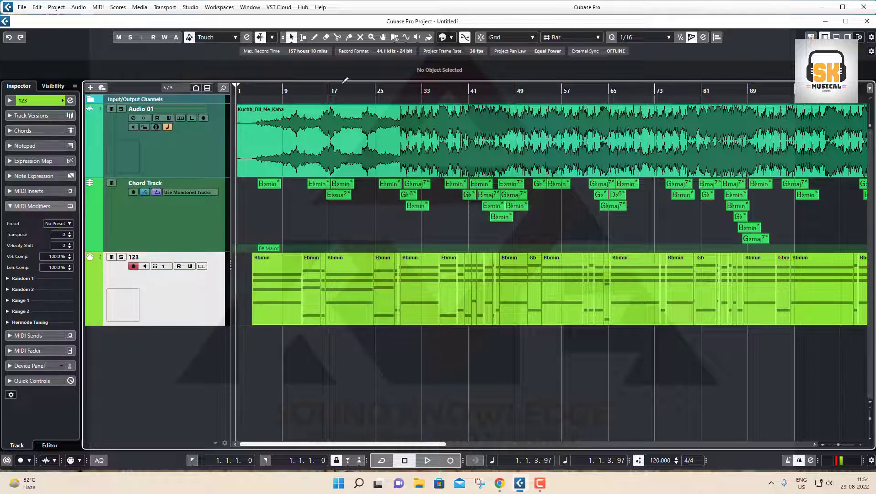
drag(339, 89, 319, 65)
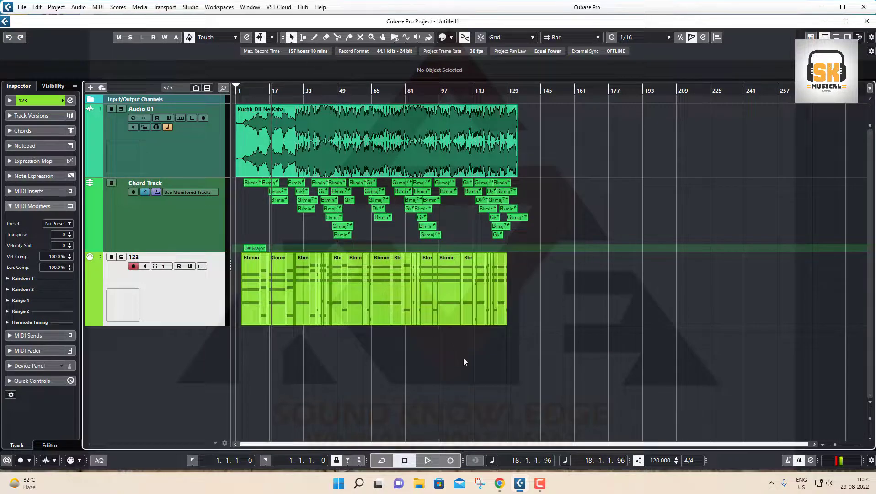
Step: Select all MIDI chord parts on track 123 and open them in the Score Editor
drag(573, 315, 236, 286)
click(335, 356)
drag(567, 314, 236, 286)
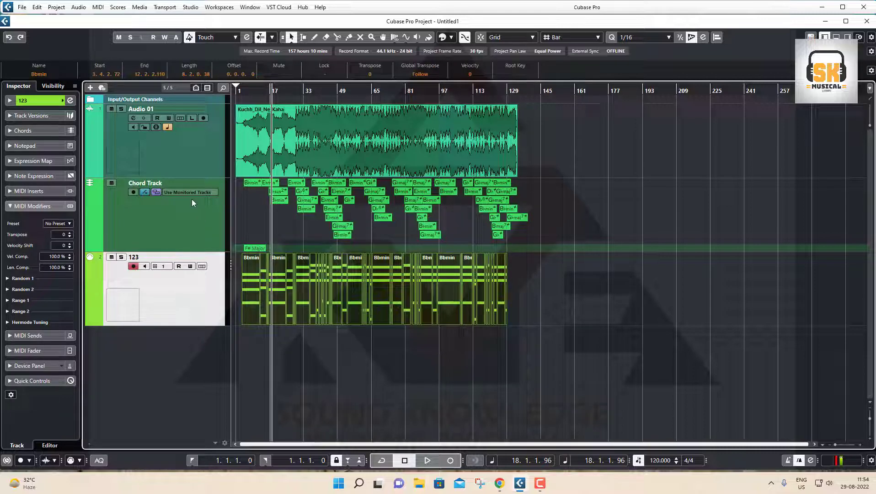
click(99, 7)
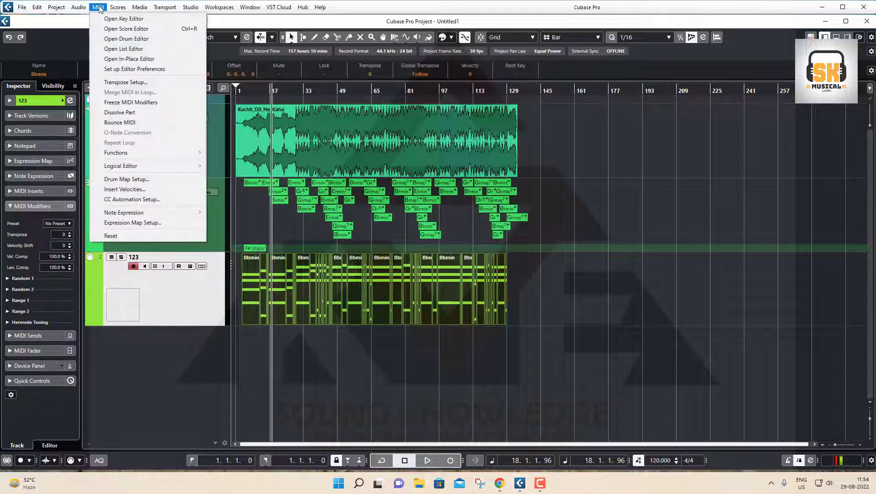
click(110, 29)
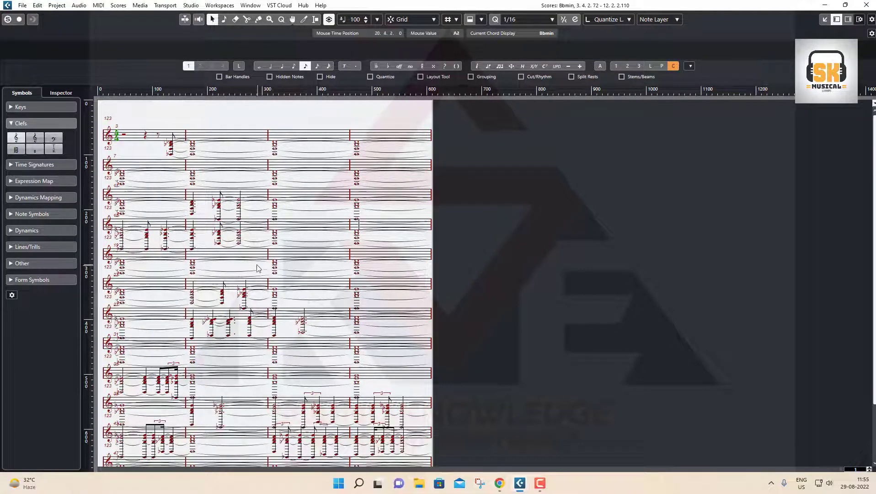
Step: Look through the notated chords from the first to the last stave and inspect the available time signature symbols
scroll(229, 274, down, 15)
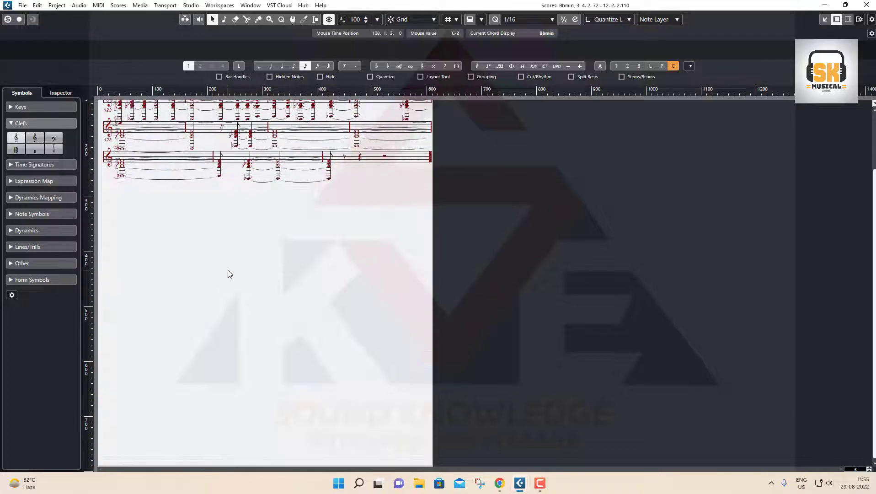
scroll(230, 274, up, 15)
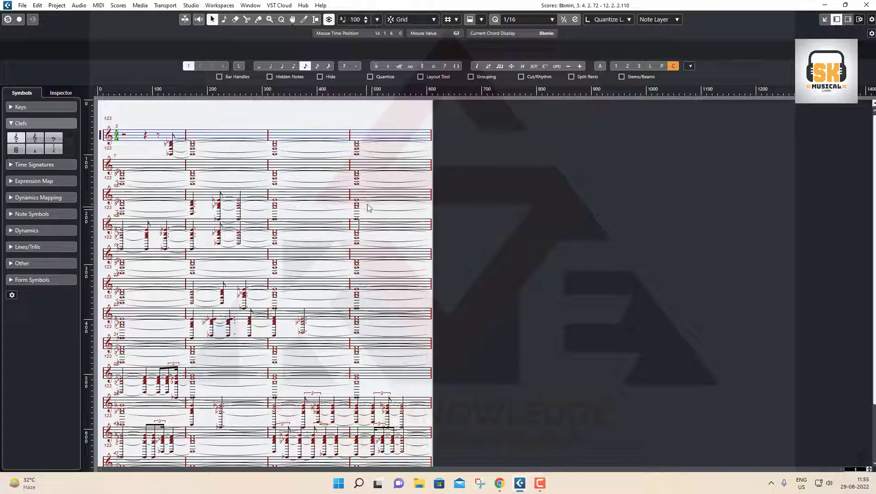
scroll(218, 183, down, 10)
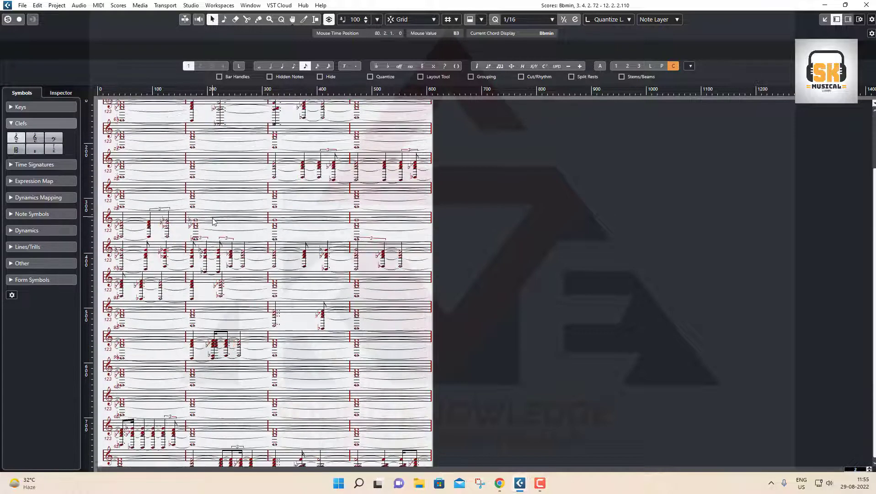
scroll(211, 233, up, 2)
scroll(211, 234, up, 12)
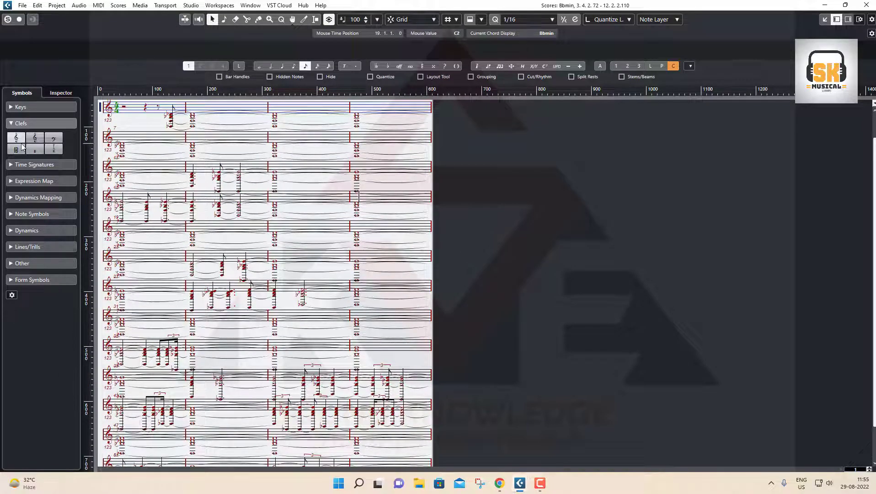
click(11, 165)
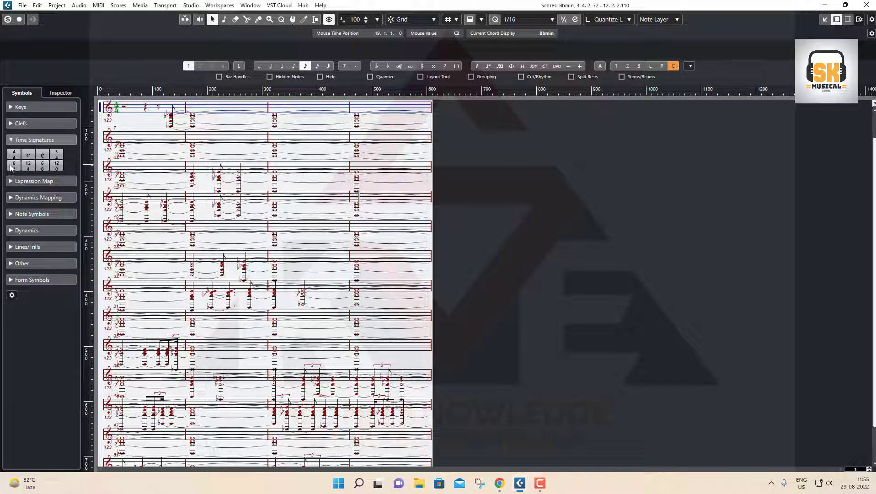
click(13, 145)
scroll(119, 145, up, 1)
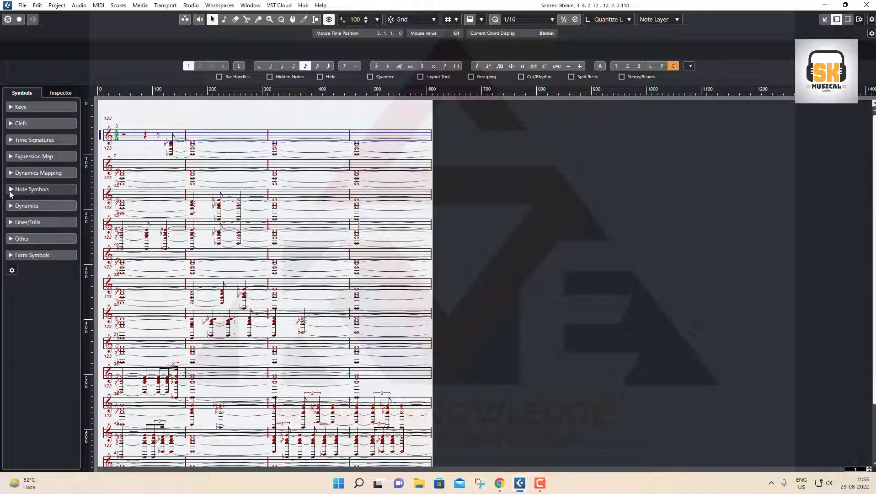
Step: Inspect the available symbols in the Note Symbols, Dynamics, Lines/Trills and Other groups of the Score Editor
click(10, 190)
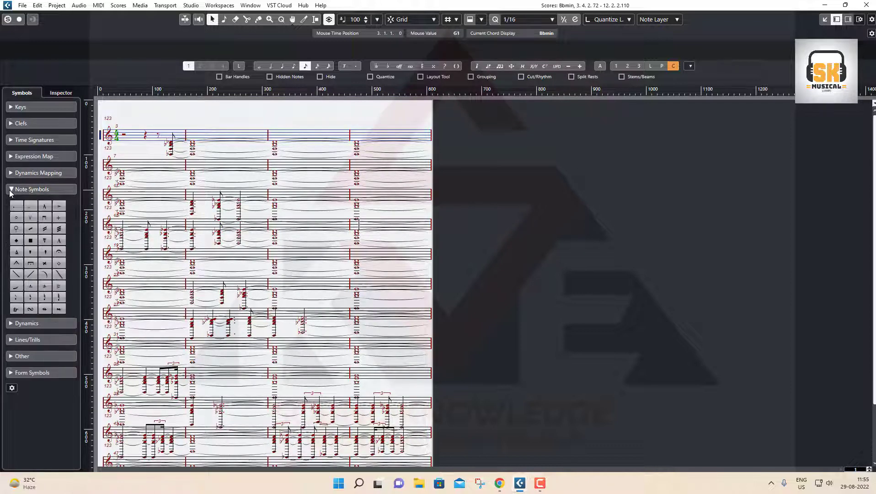
click(10, 191)
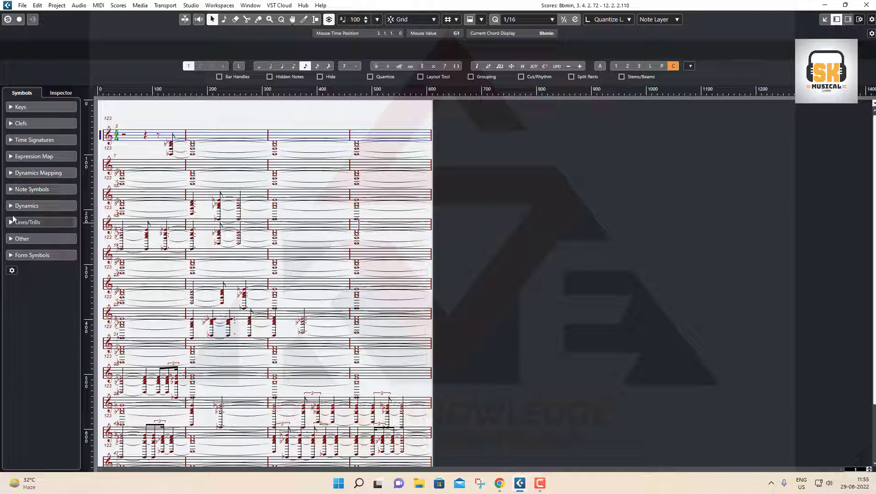
click(10, 207)
click(10, 206)
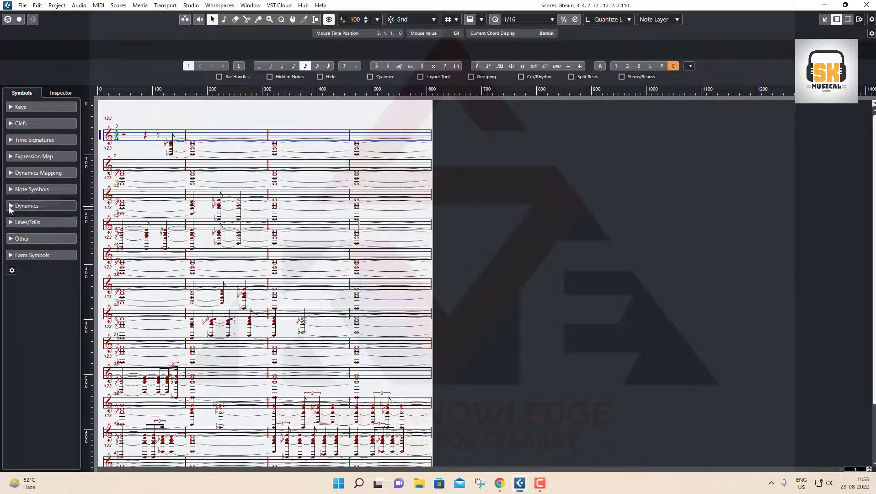
click(10, 223)
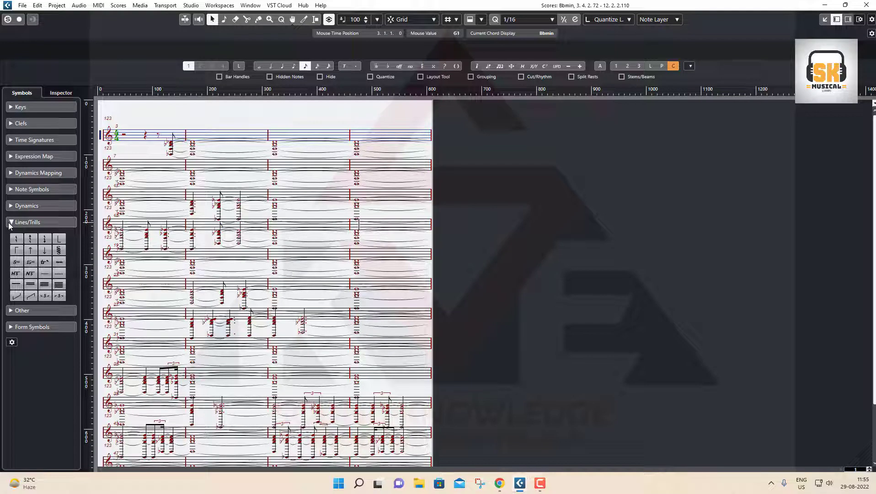
click(10, 223)
click(10, 238)
click(10, 238)
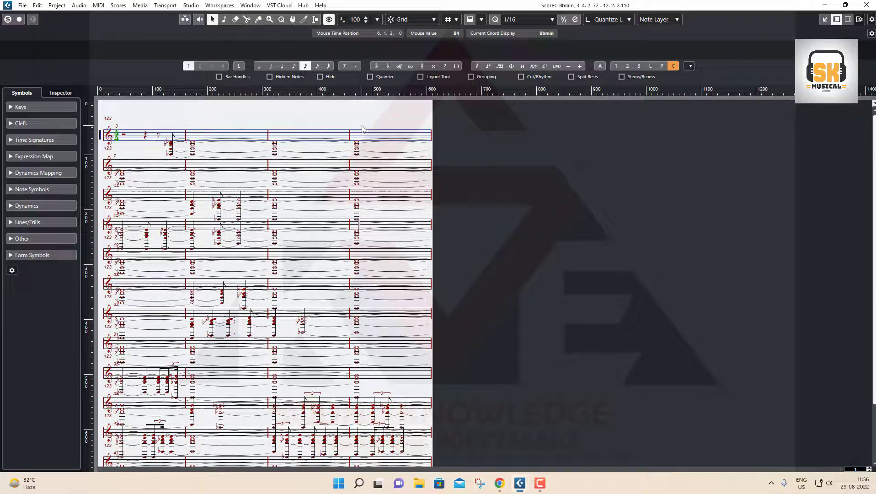
Step: Examine the notated chords of track 123 up close from the first stave towards the last
key(h)
key(h)
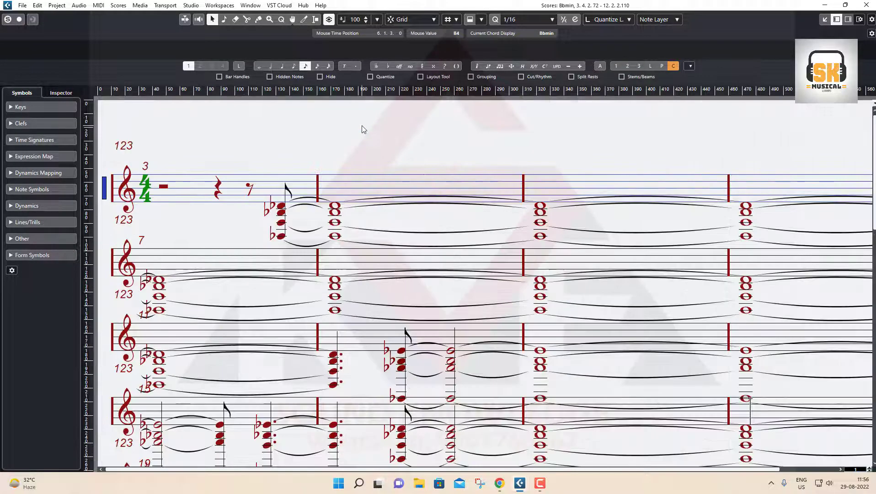
key(g)
key(h)
scroll(305, 261, down, 10)
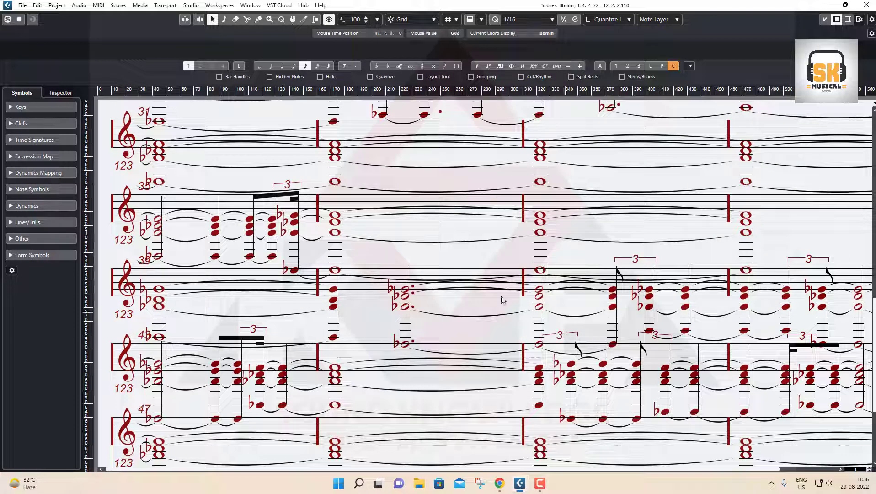
scroll(259, 279, up, 10)
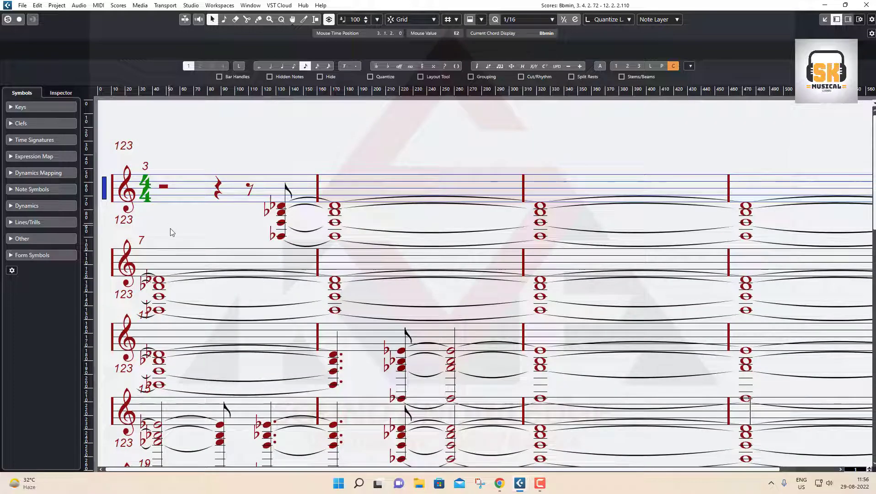
scroll(228, 268, down, 10)
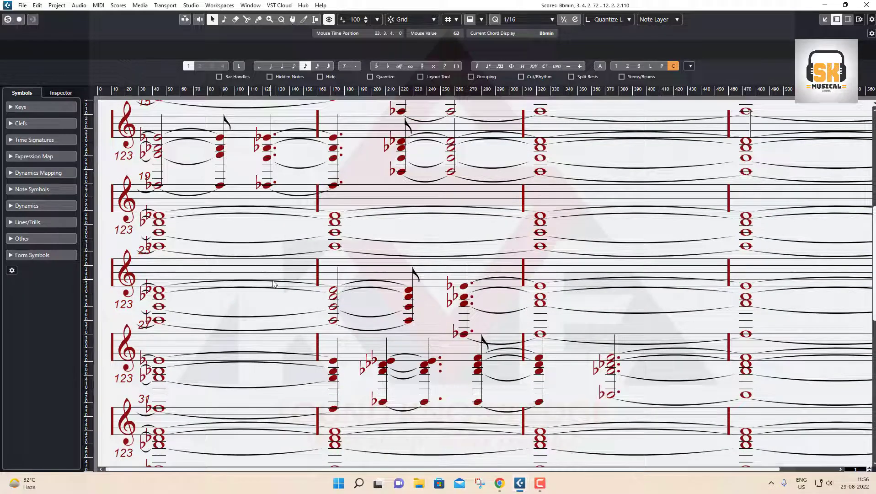
scroll(303, 293, down, 10)
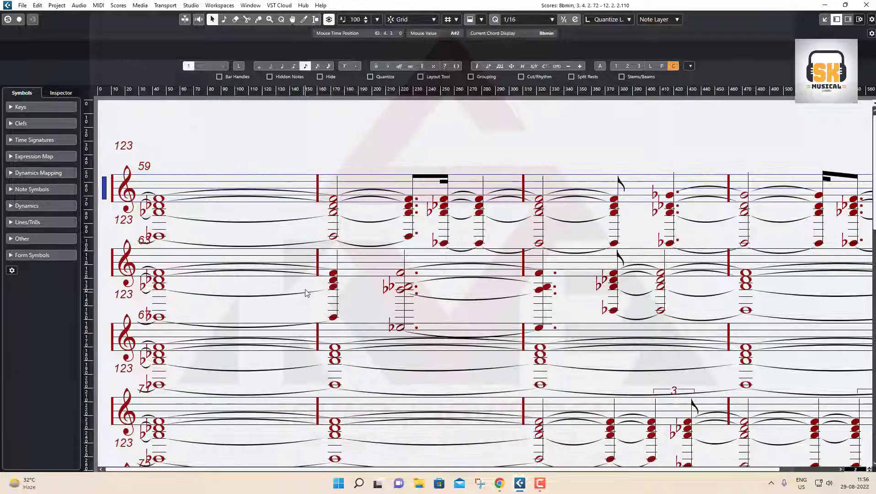
scroll(306, 293, down, 20)
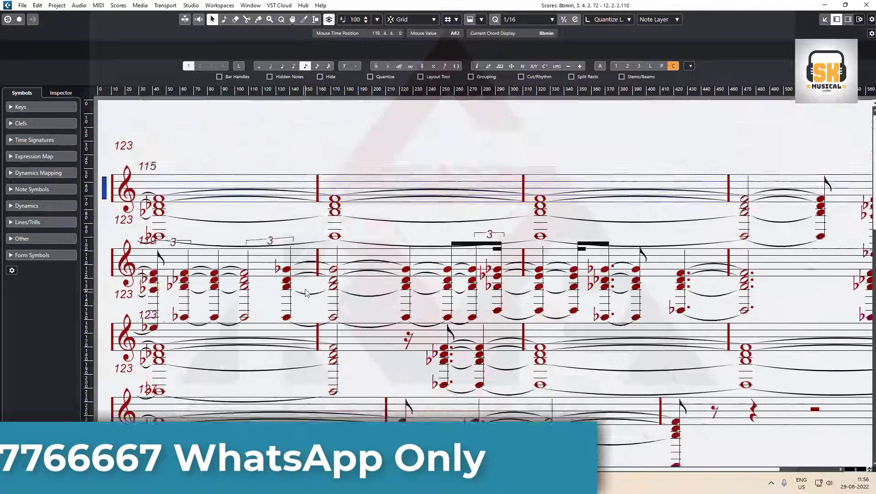
scroll(307, 293, down, 5)
scroll(306, 293, up, 8)
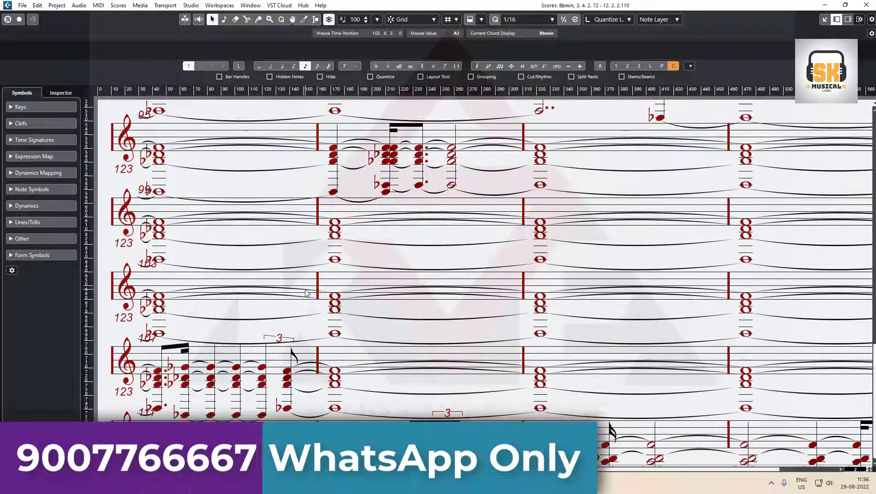
Step: Review the whole chord score page by page at a reduced size, down to the final stave
key(g)
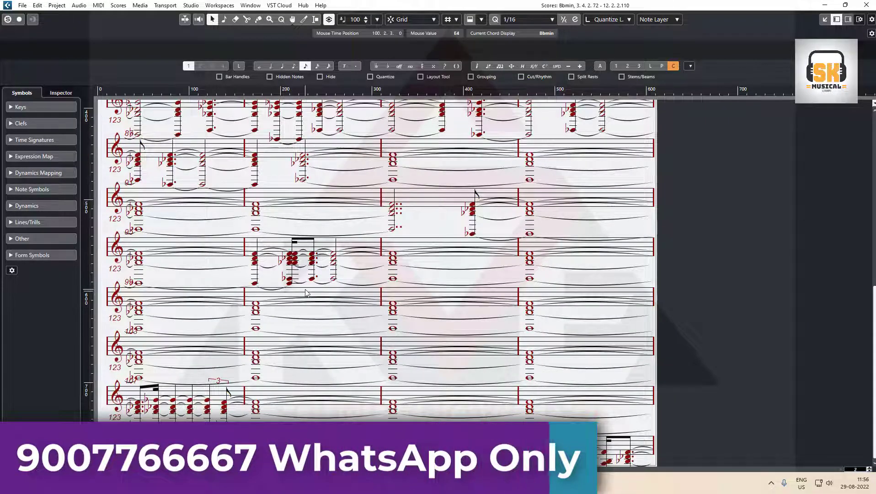
scroll(343, 267, down, 10)
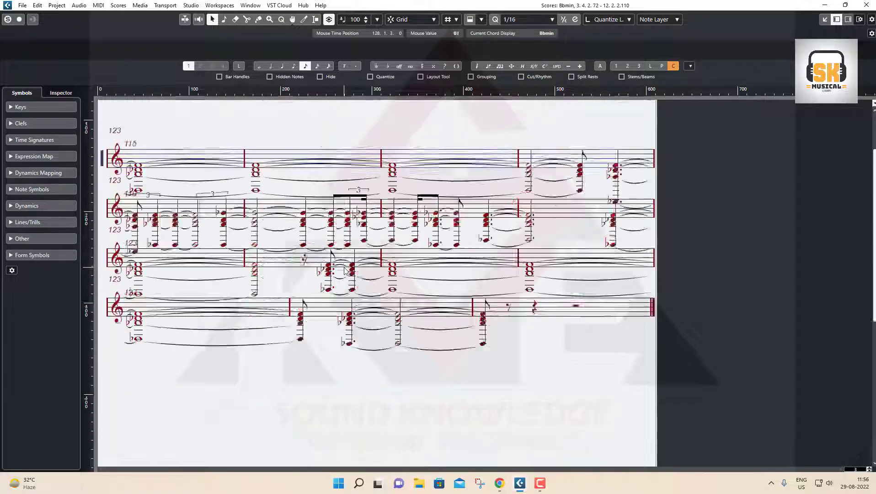
scroll(343, 267, down, 3)
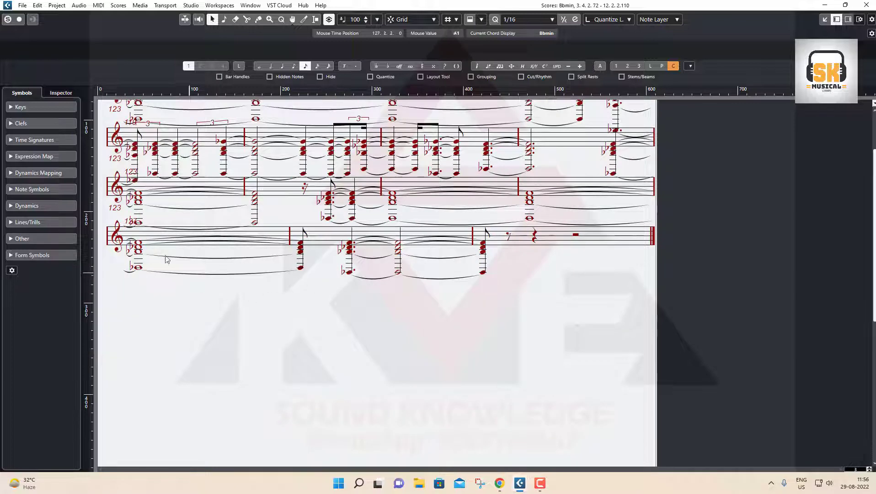
click(113, 210)
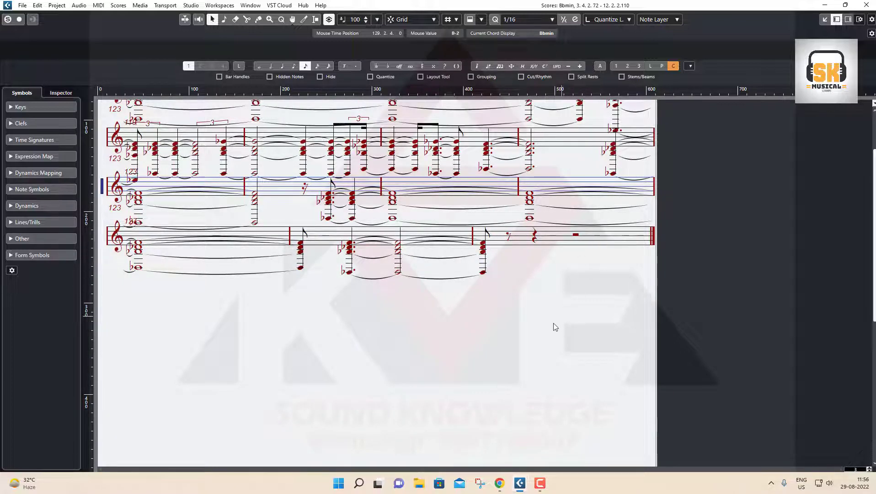
scroll(550, 339, up, 5)
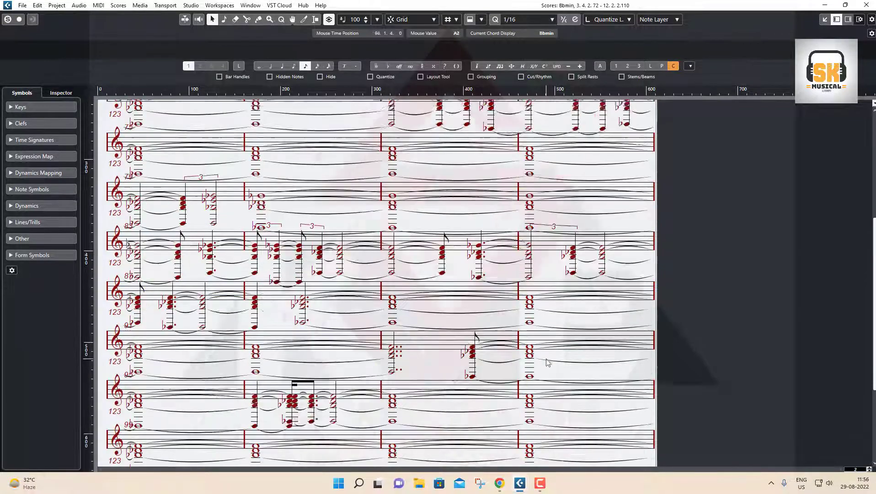
scroll(547, 362, up, 7)
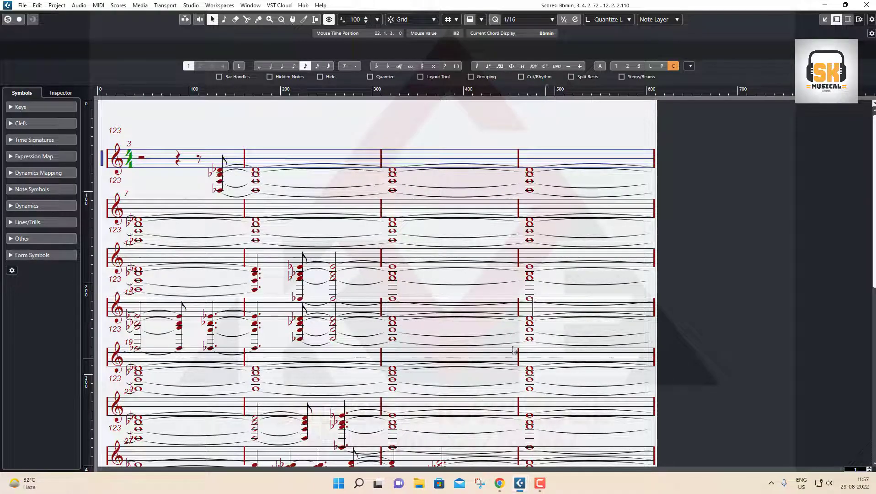
scroll(473, 338, down, 8)
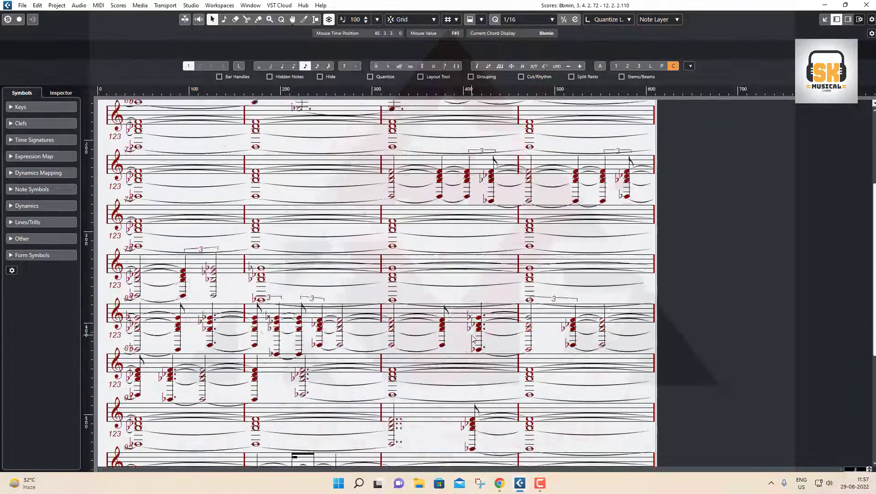
scroll(471, 342, down, 5)
scroll(310, 359, up, 6)
scroll(310, 359, down, 6)
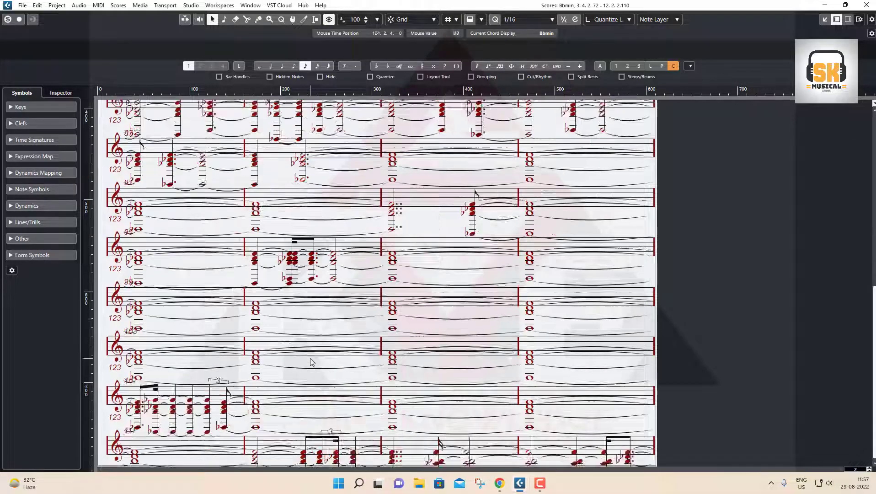
scroll(310, 362, up, 6)
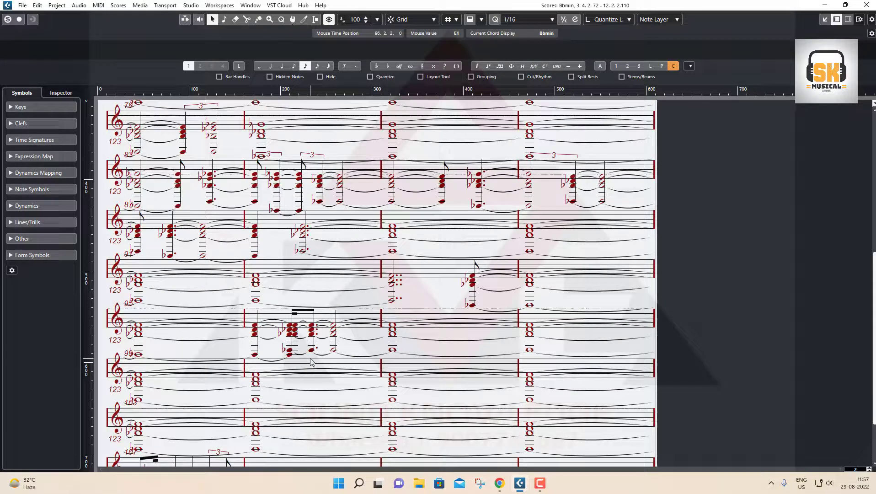
scroll(311, 361, down, 3)
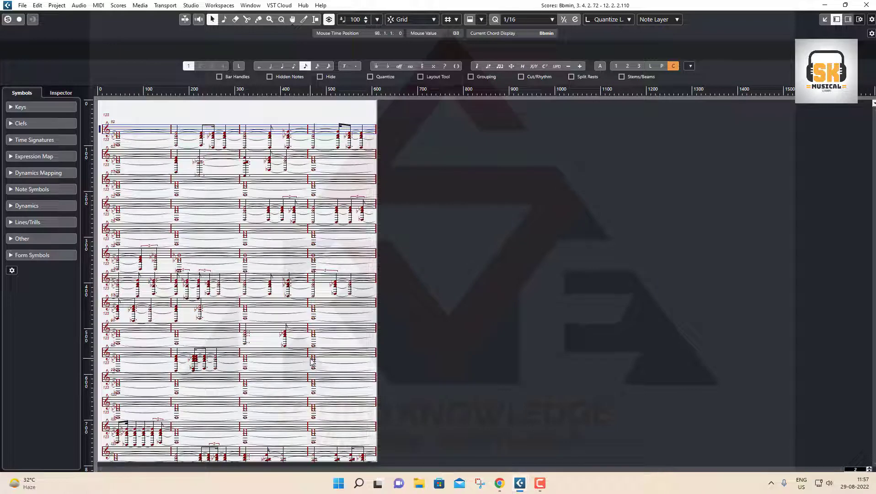
scroll(333, 367, down, 5)
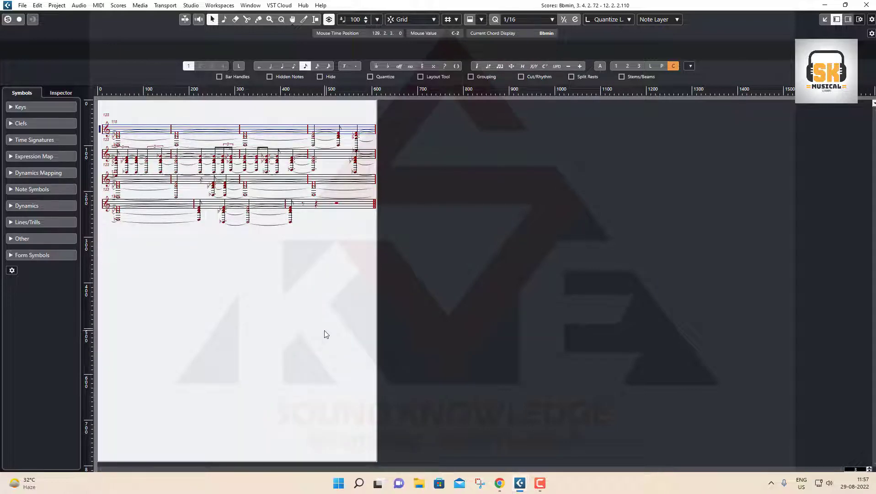
scroll(322, 332, up, 5)
scroll(323, 333, down, 5)
Step: Close the Score Editor, select all MIDI chord parts on track 123 again and reopen them in the Score Editor
click(866, 5)
click(541, 350)
drag(545, 334, 233, 271)
click(97, 7)
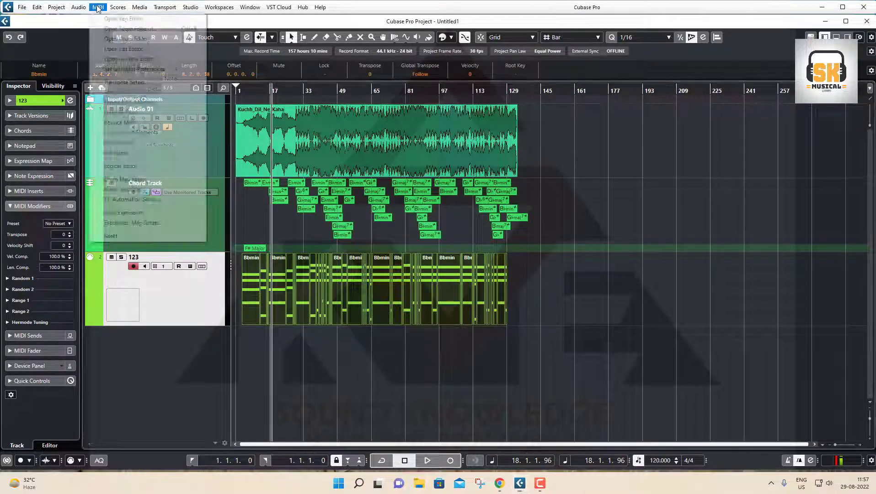
mouse_move(114, 8)
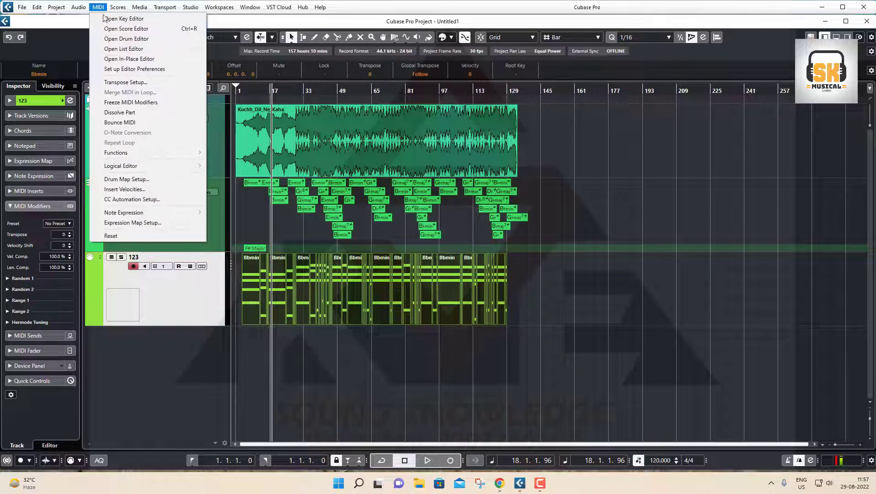
click(123, 27)
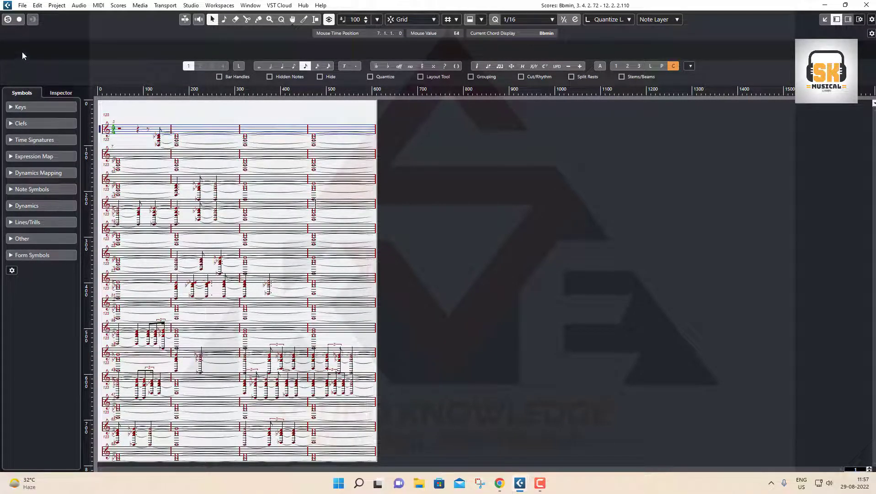
Step: Print all pages of the score with Microsoft Print to PDF and save the file on the Desktop as 123
click(21, 6)
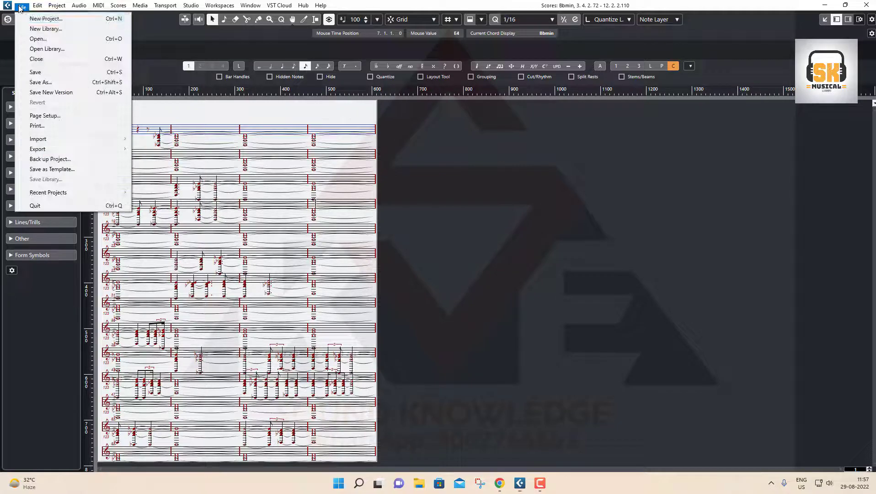
click(41, 125)
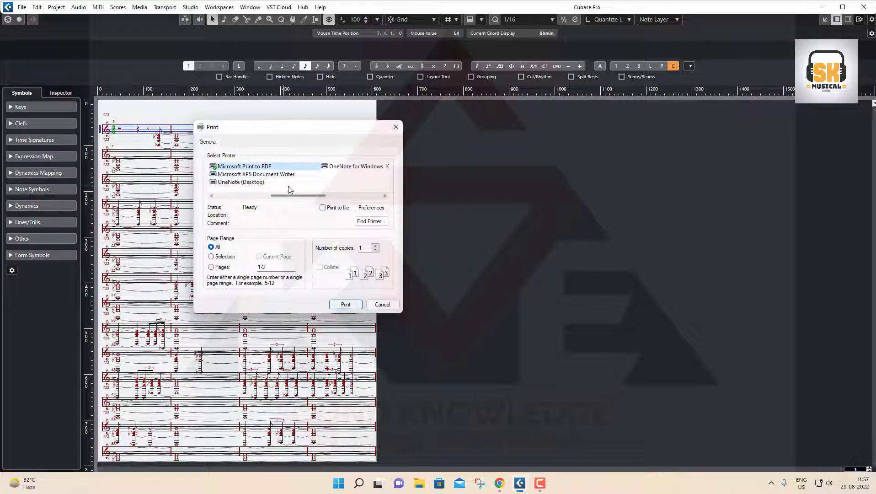
scroll(304, 184, down, 2)
scroll(304, 184, up, 2)
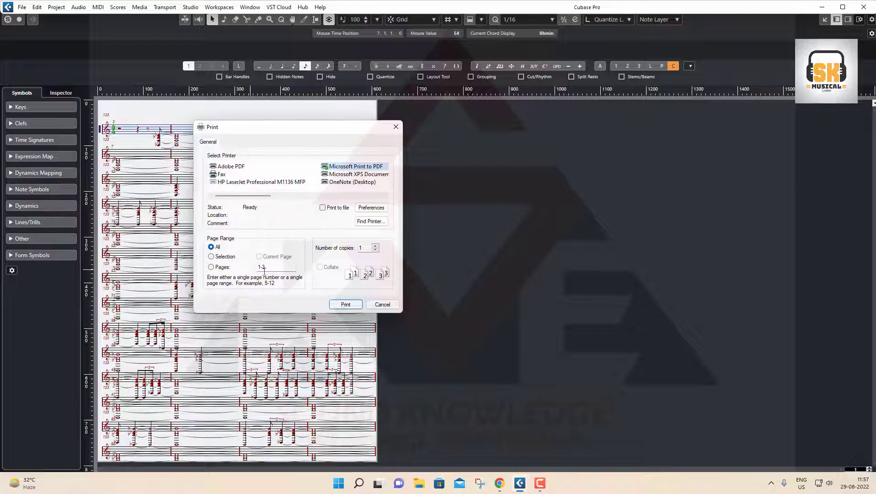
click(350, 167)
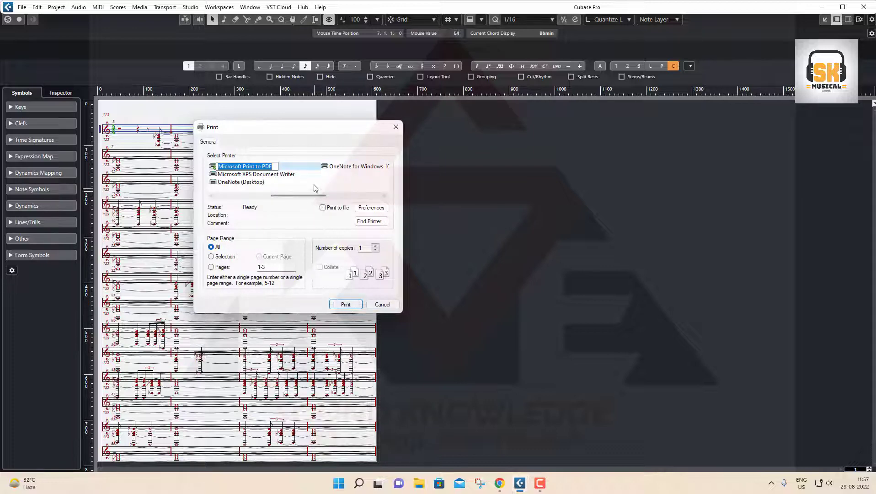
click(312, 168)
click(345, 305)
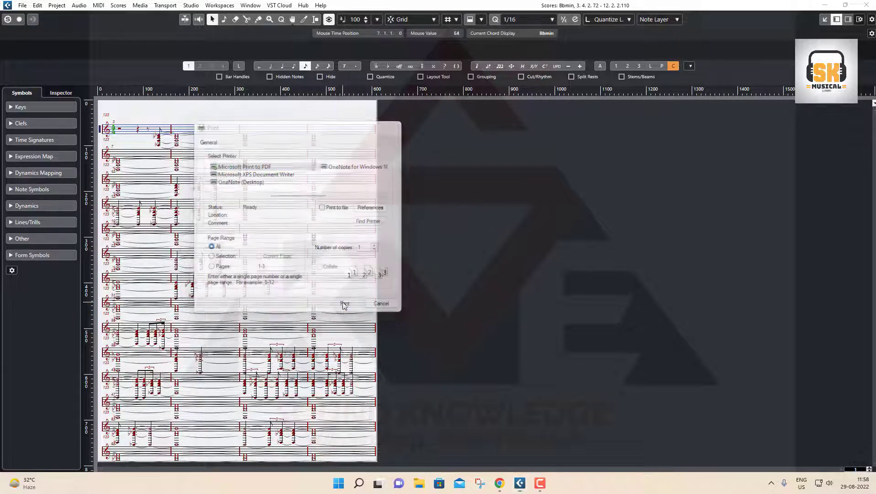
text(123)
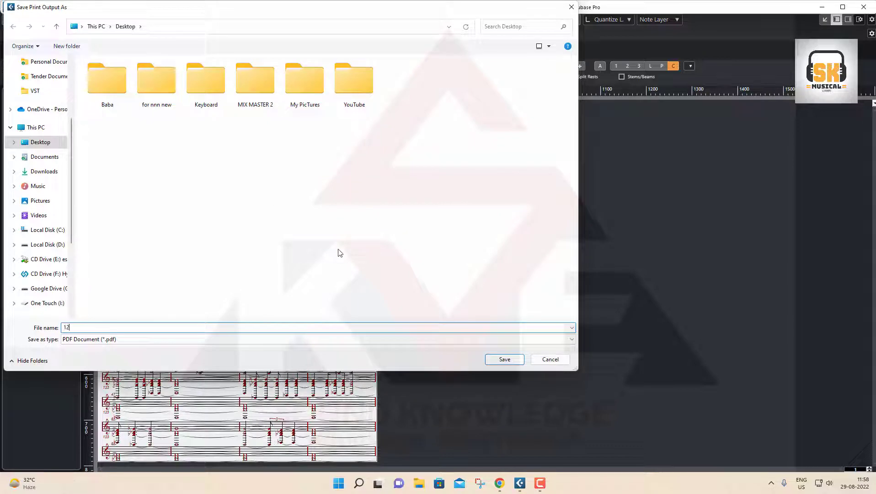
key(Return)
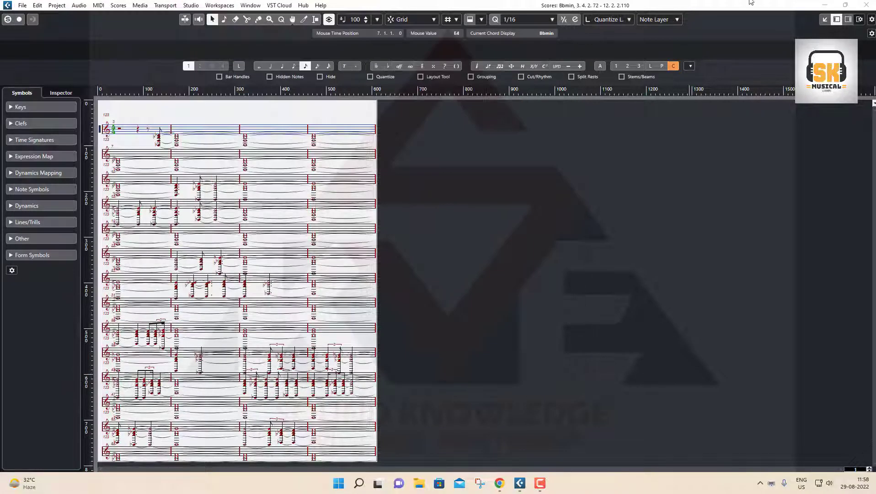
Step: Leave Cubase for the desktop and open 123.pdf to view the printed chord notation
click(824, 5)
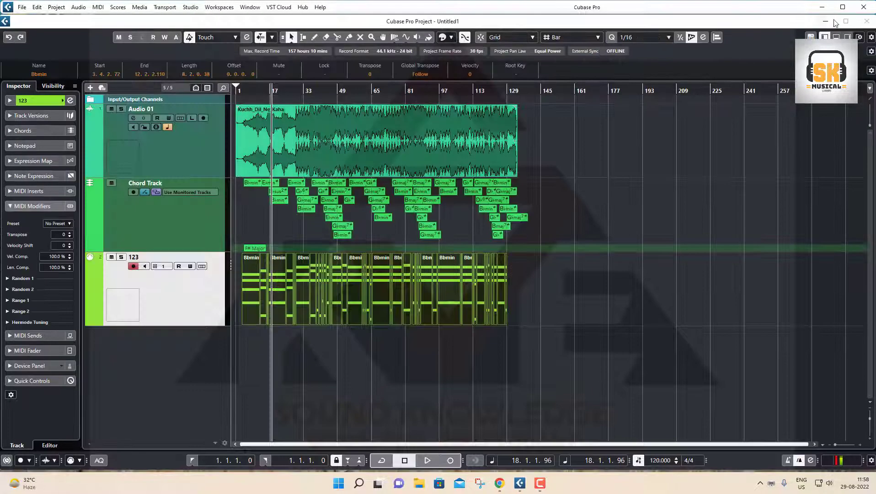
click(822, 7)
double_click(92, 344)
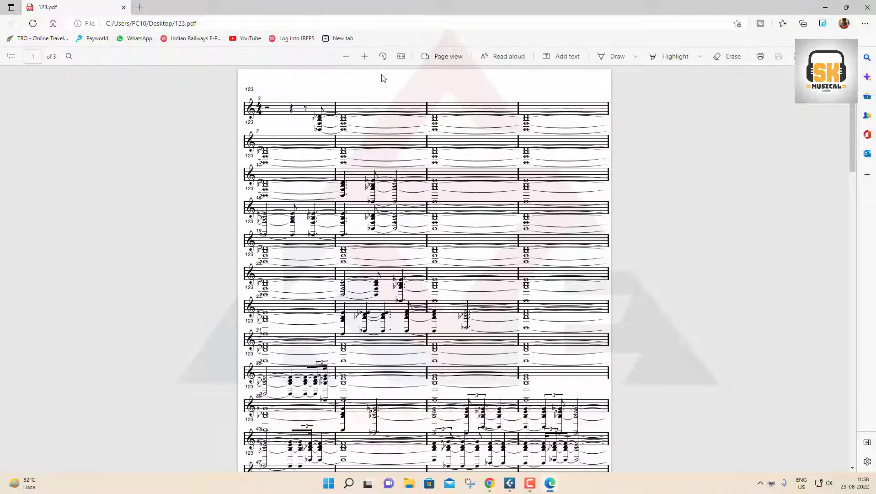
Step: Enlarge 123.pdf and read through the printed chord notation on all three pages
click(364, 57)
click(365, 56)
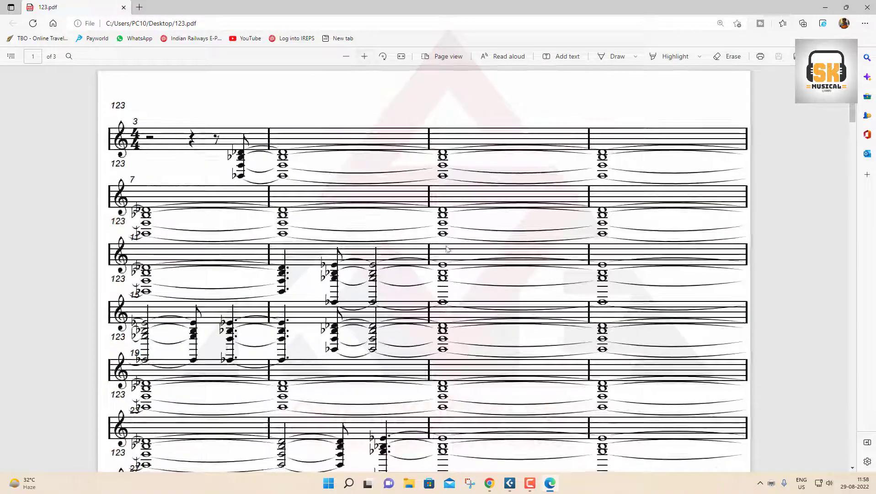
scroll(443, 255, down, 10)
scroll(444, 256, down, 20)
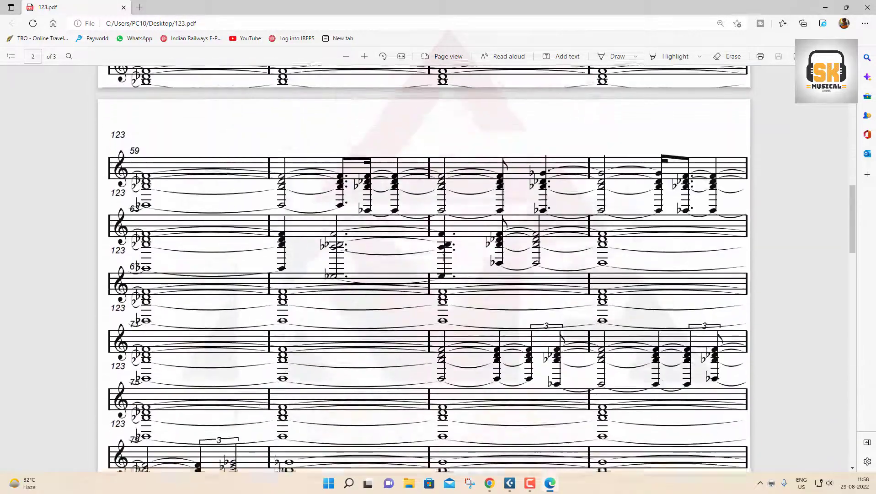
scroll(443, 258, down, 8)
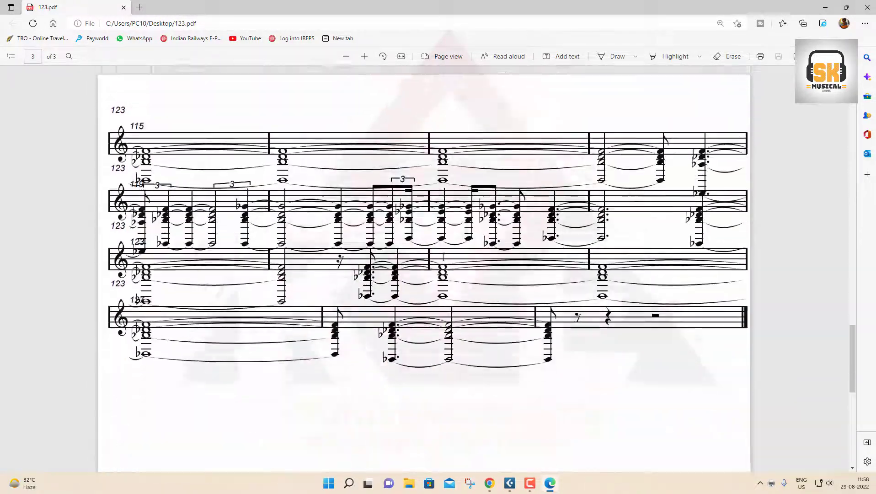
scroll(443, 258, up, 9)
scroll(443, 257, up, 2)
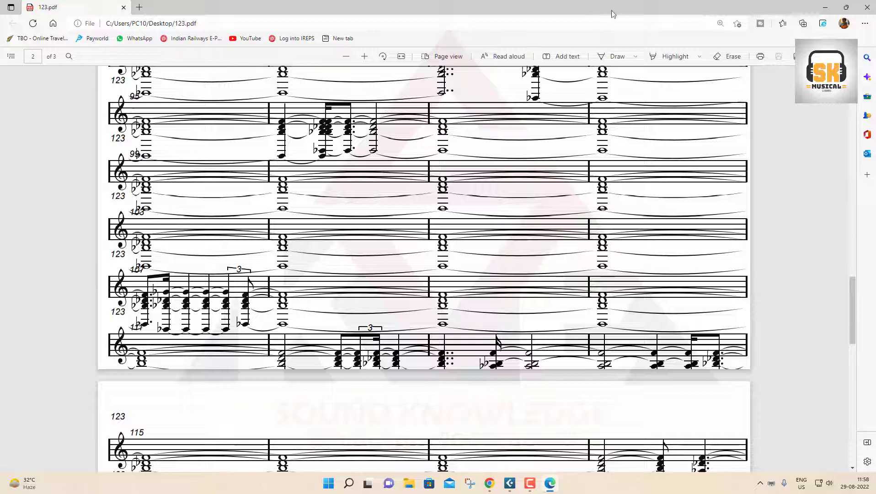
Step: Close 123.pdf and switch back to the Cubase project
click(867, 7)
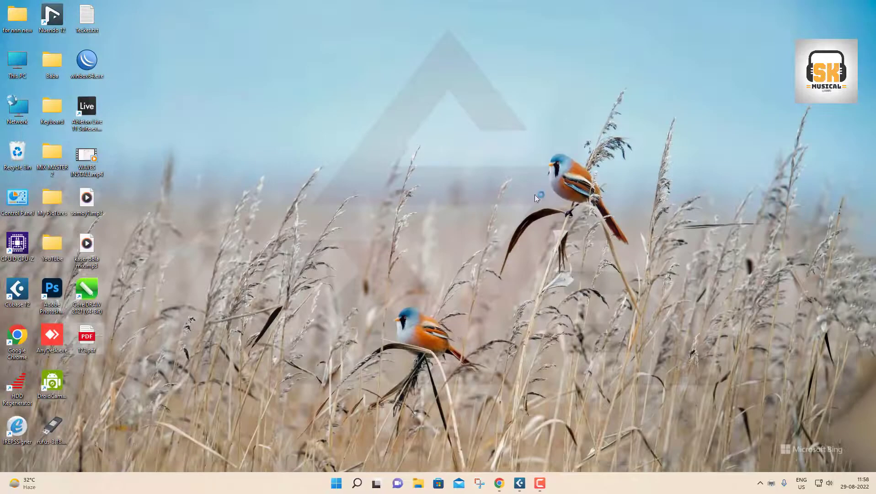
click(520, 482)
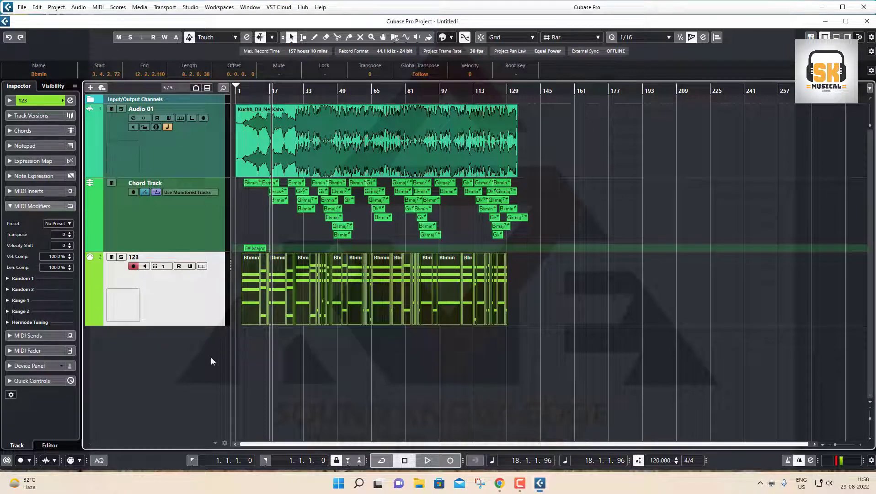